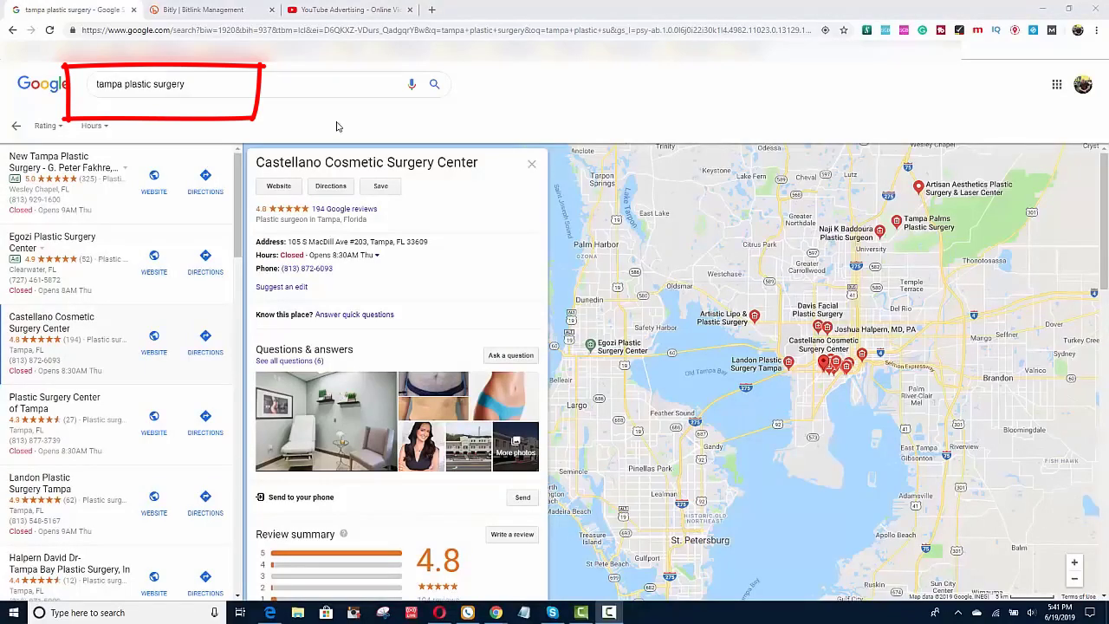
# Step: Re-run the Tampa plastic surgery search and open the 5.0-star, 81-review surgeon listing
pyautogui.click(281, 88)
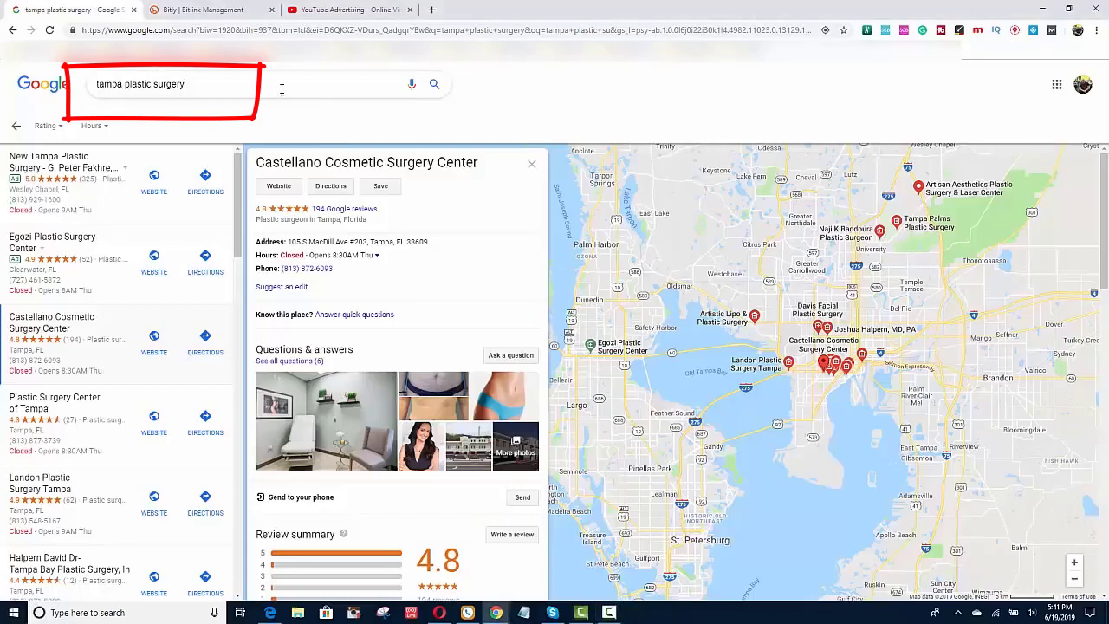
pyautogui.click(431, 88)
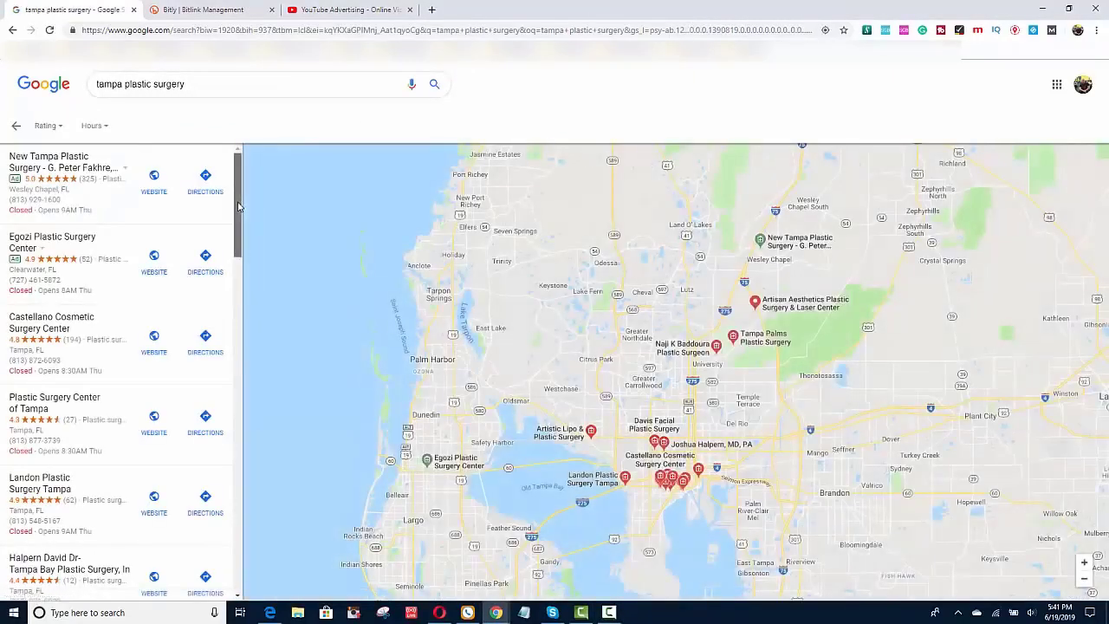
pyautogui.moveTo(238, 207); pyautogui.dragTo(227, 297)
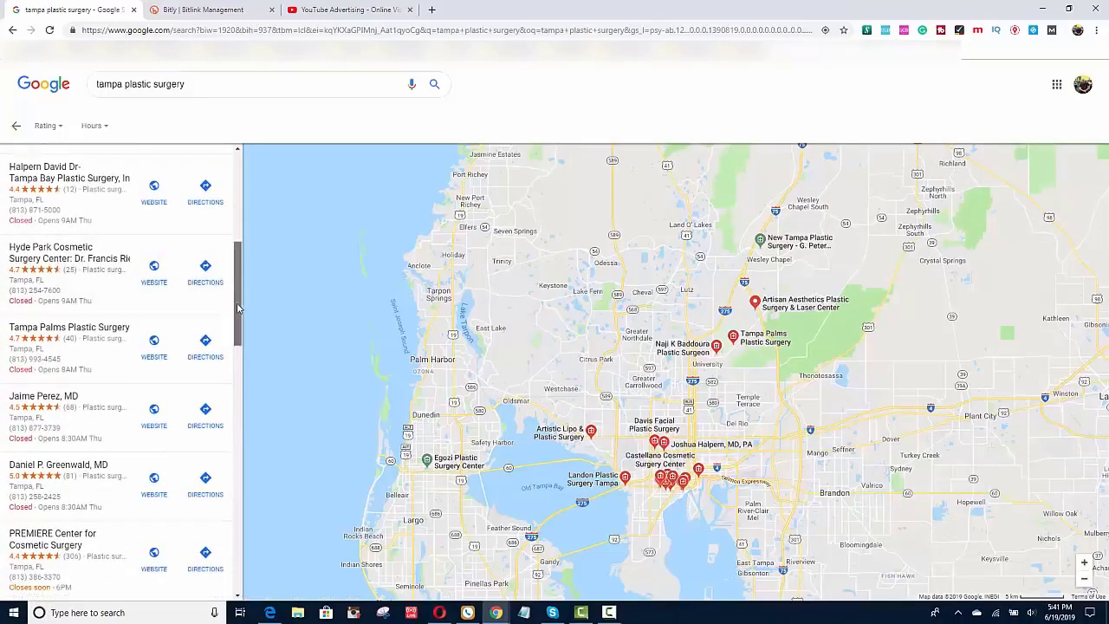
pyautogui.moveTo(242, 302); pyautogui.dragTo(232, 335)
pyautogui.moveTo(232, 335)
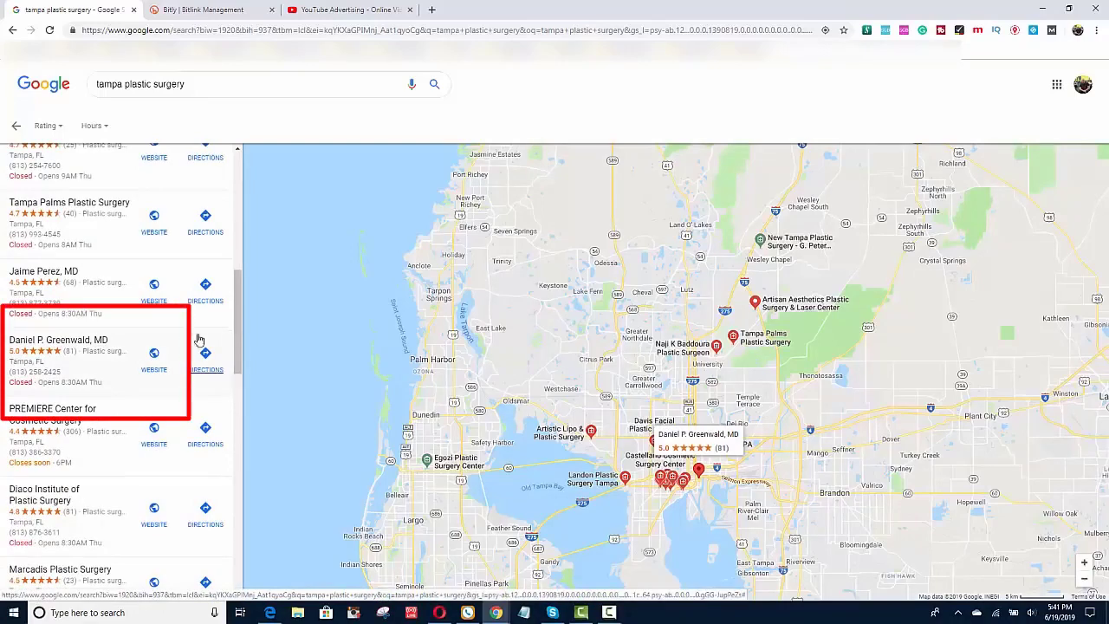
pyautogui.click(73, 346)
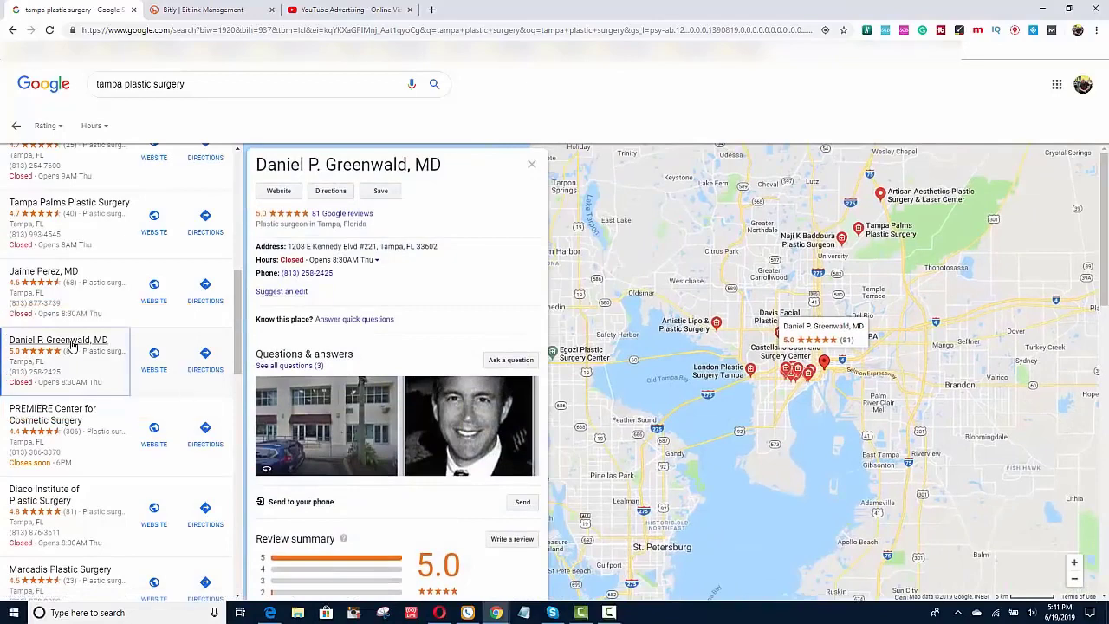
# Step: Copy the listing's Google results page address from the address bar
pyautogui.click(358, 28)
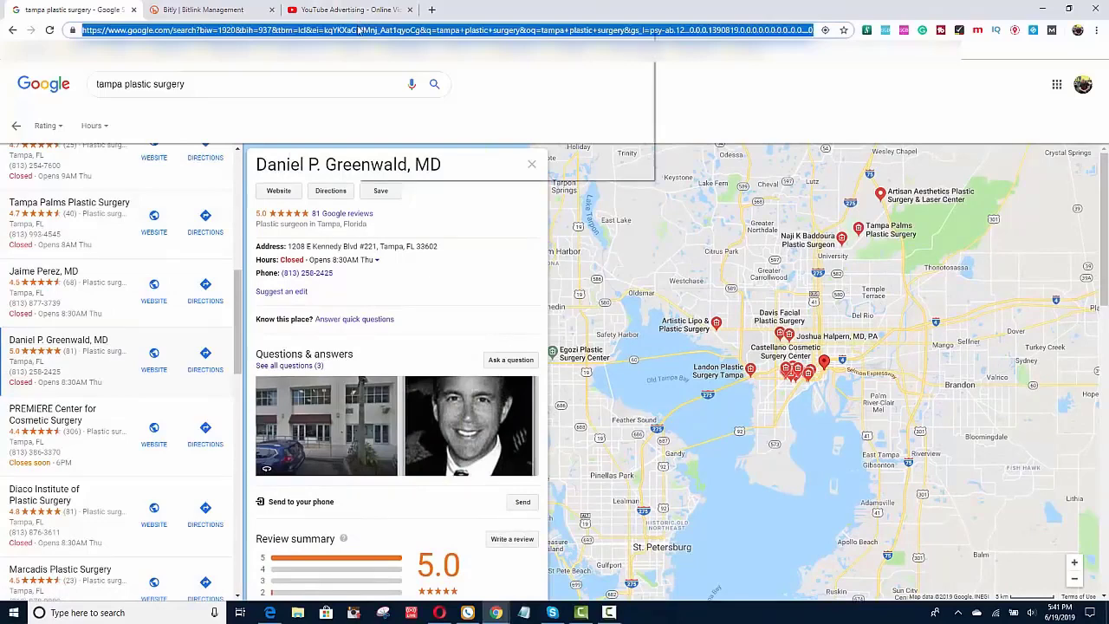
pyautogui.rightClick(358, 27)
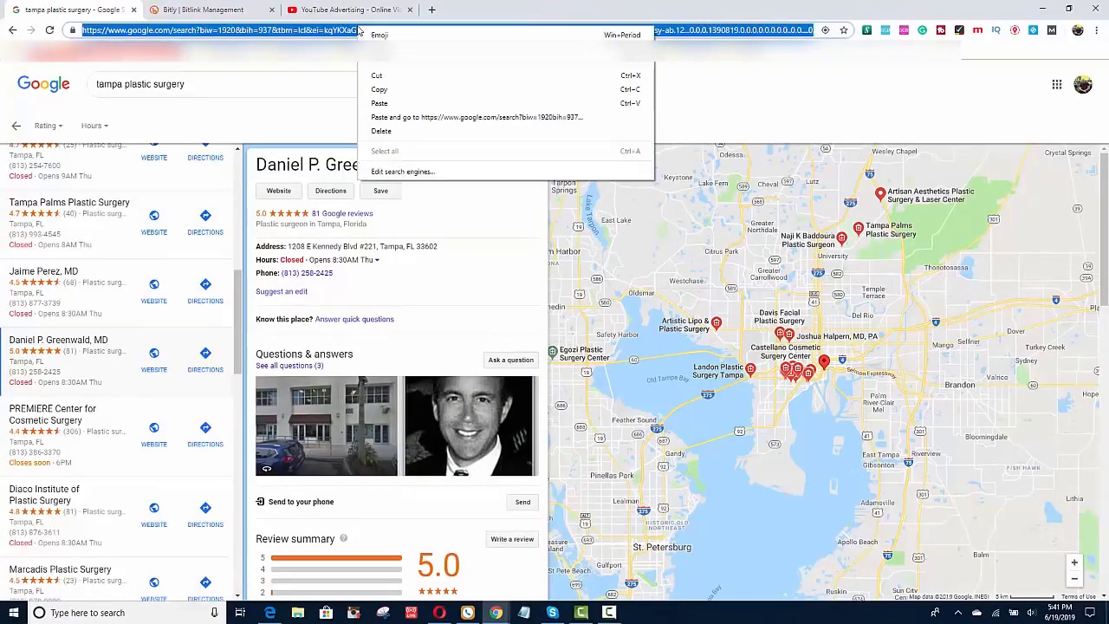
pyautogui.click(386, 93)
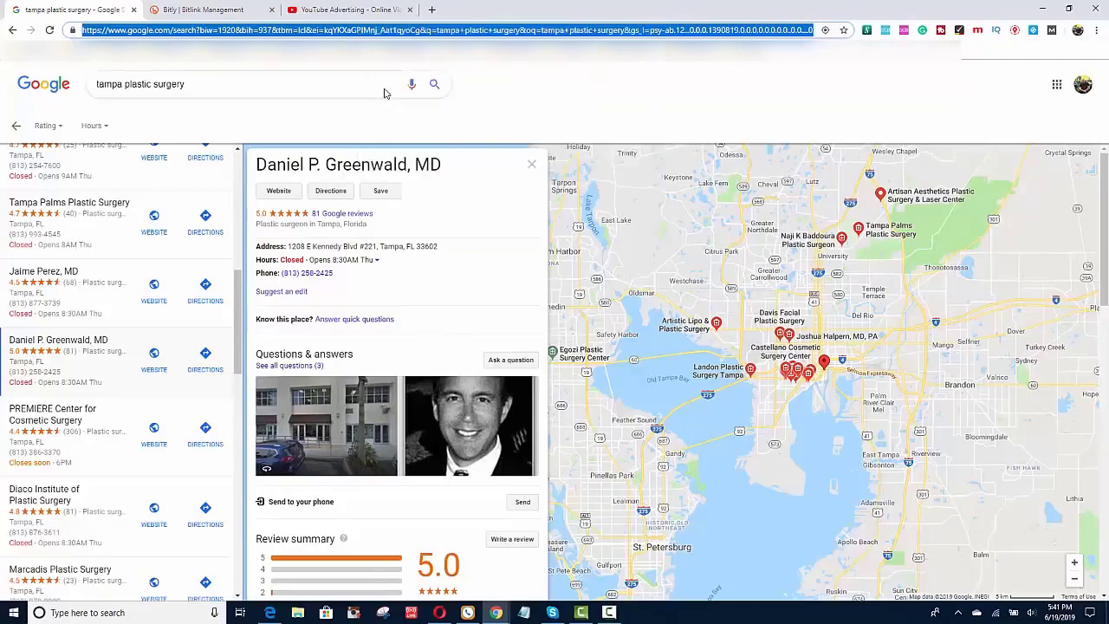
# Step: Shorten the copied results address in Bitly to bit.ly/2Y16uRW, save it and copy it
pyautogui.click(223, 11)
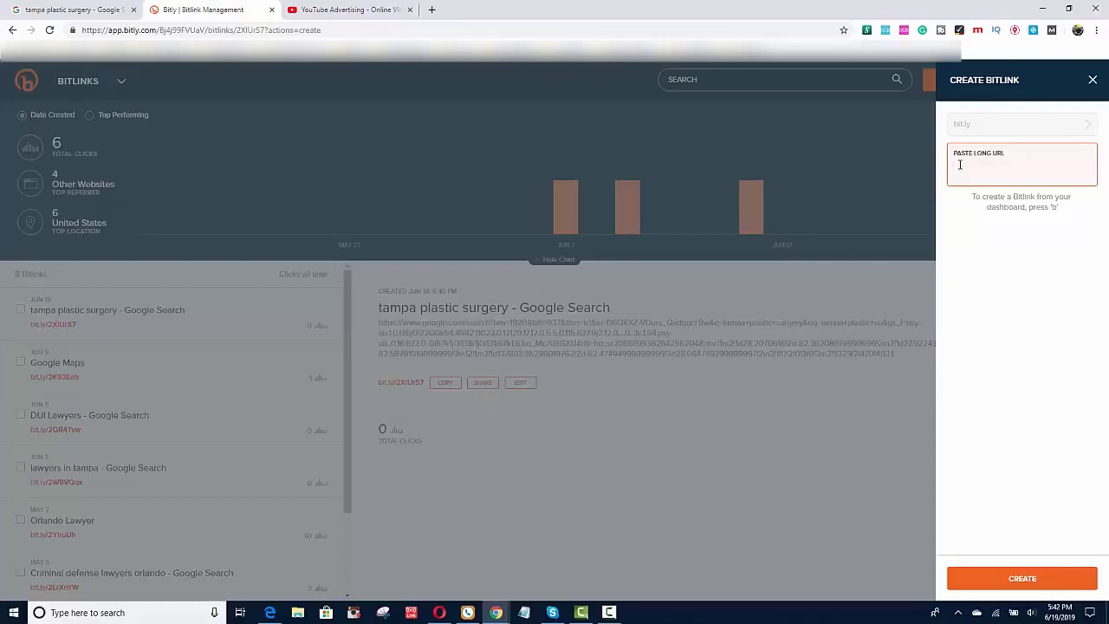
pyautogui.hotkey('ctrl', 'v')
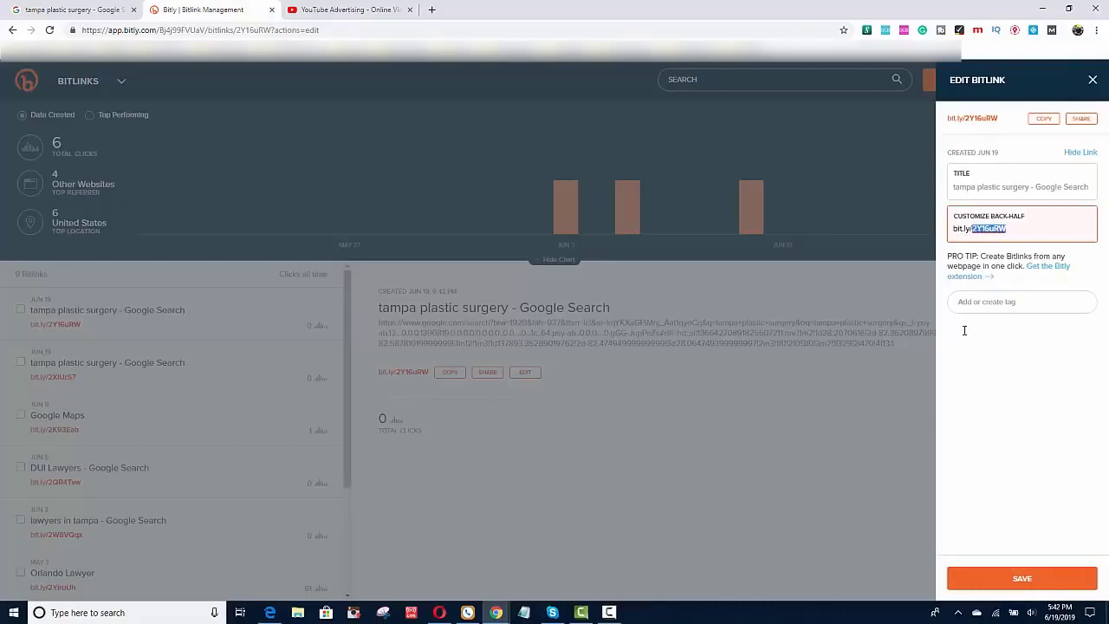
pyautogui.click(1019, 578)
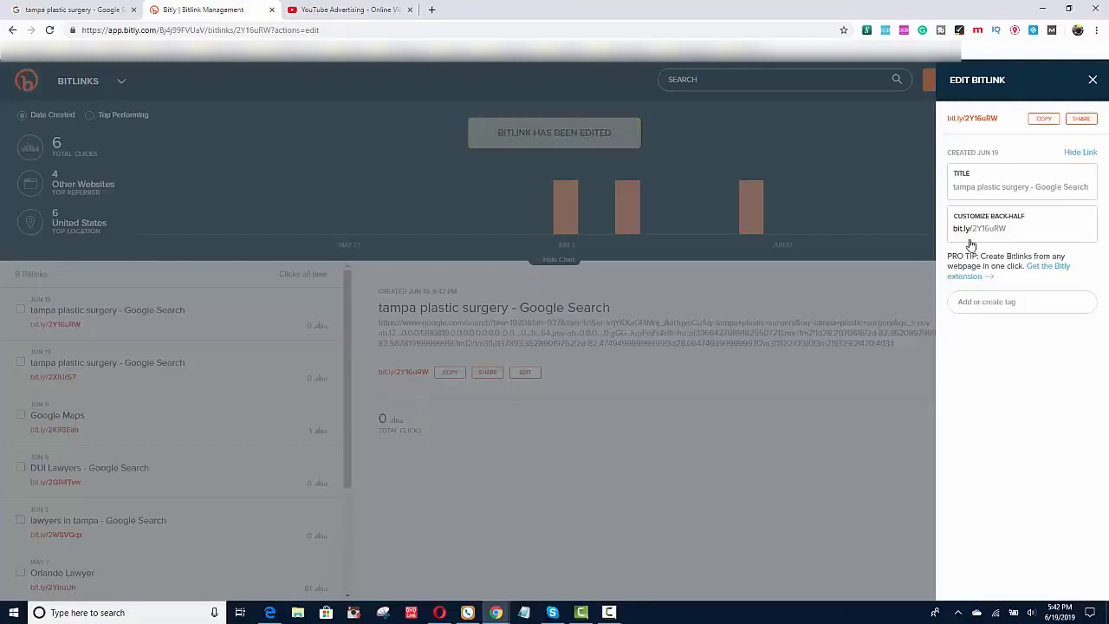
pyautogui.click(1041, 121)
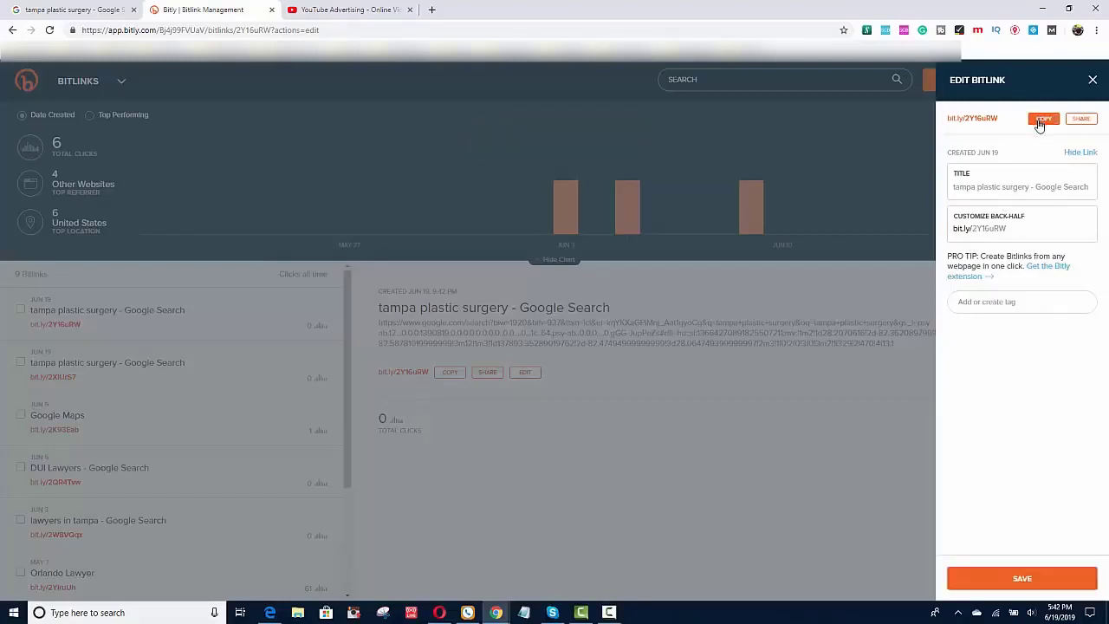
# Step: Switch to the YouTube Advertising tab showing its 'Be seen where everyone is watching' homepage
pyautogui.click(367, 12)
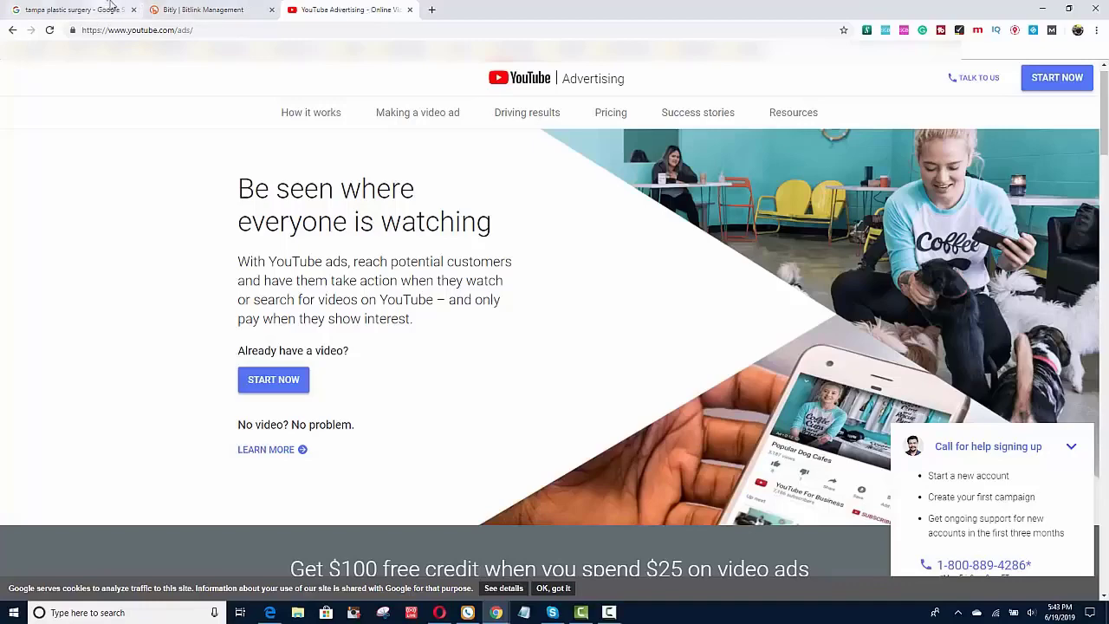
# Step: Copy the Tampa plastic surgery results address again and go back to the bit.ly/2Y16uRW link in Bitly
pyautogui.click(87, 18)
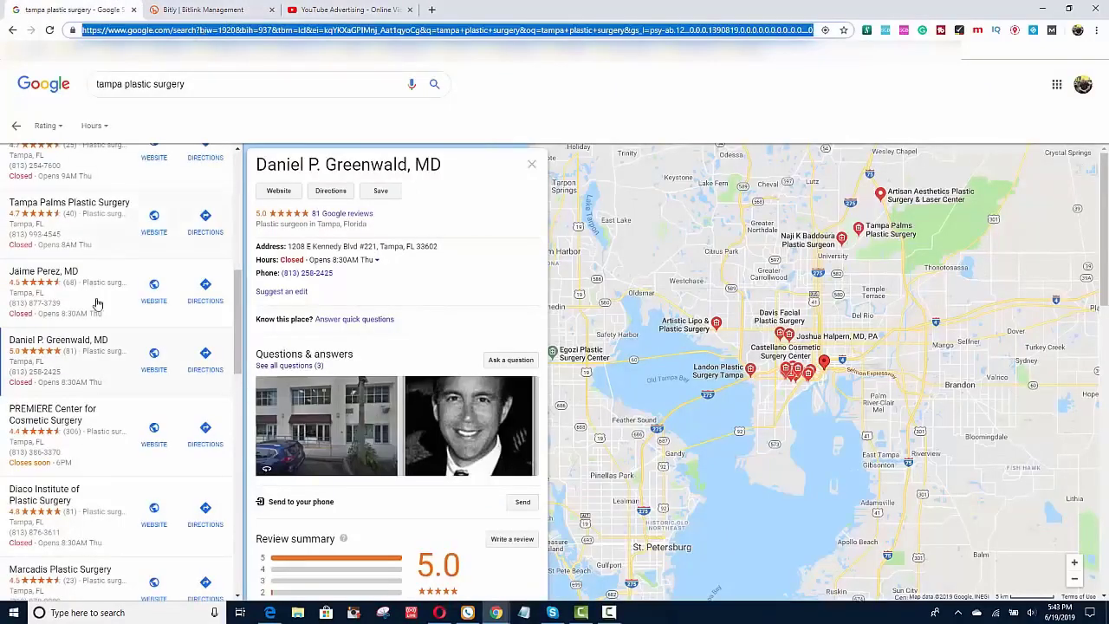
pyautogui.rightClick(227, 30)
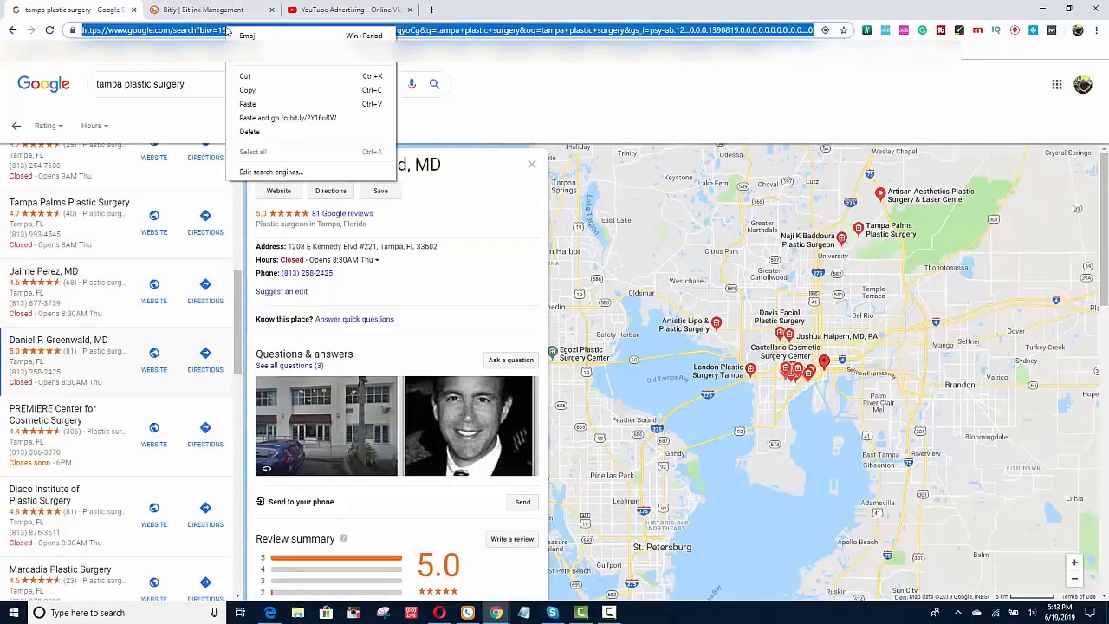
pyautogui.click(253, 96)
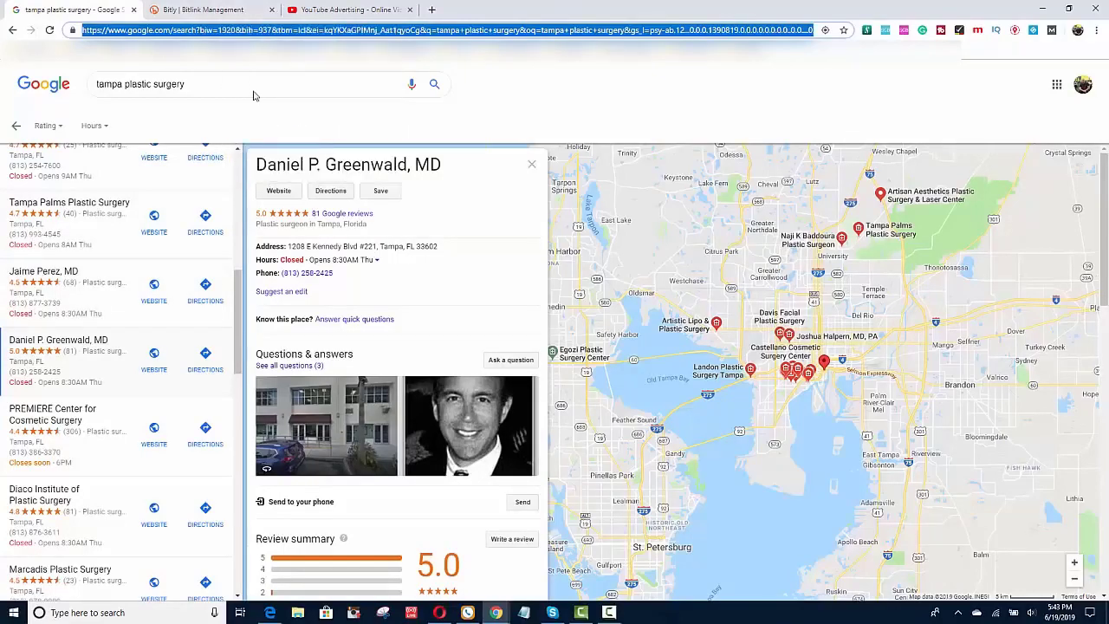
pyautogui.click(227, 9)
# Step: Check the Customize Back-Half field and copy the short link bit.ly/2Y16uRW
pyautogui.click(974, 227)
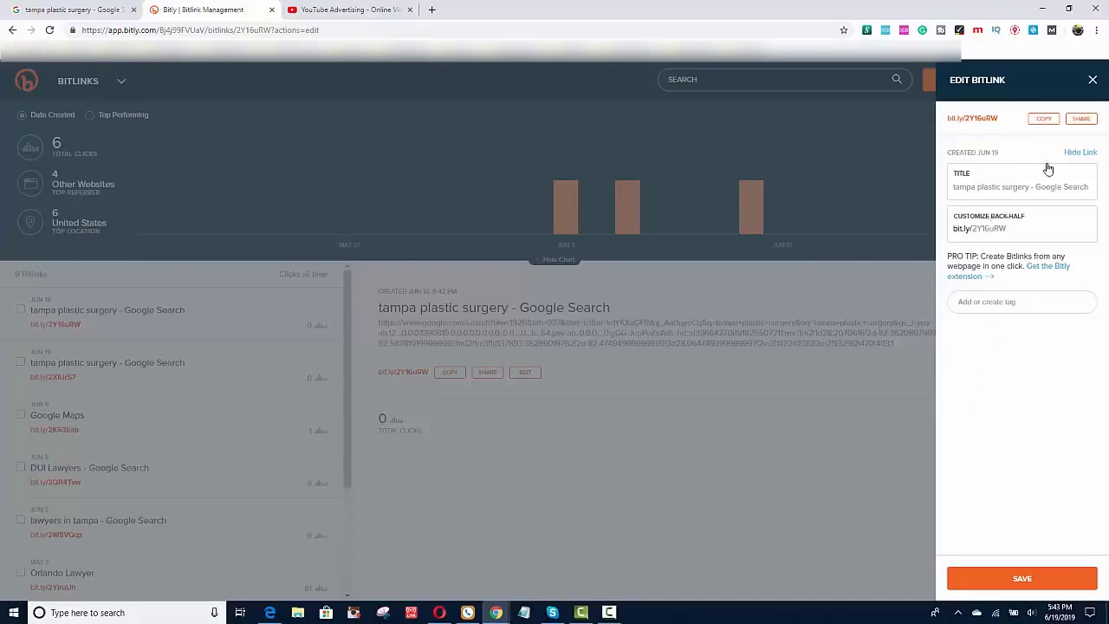
pyautogui.click(1046, 121)
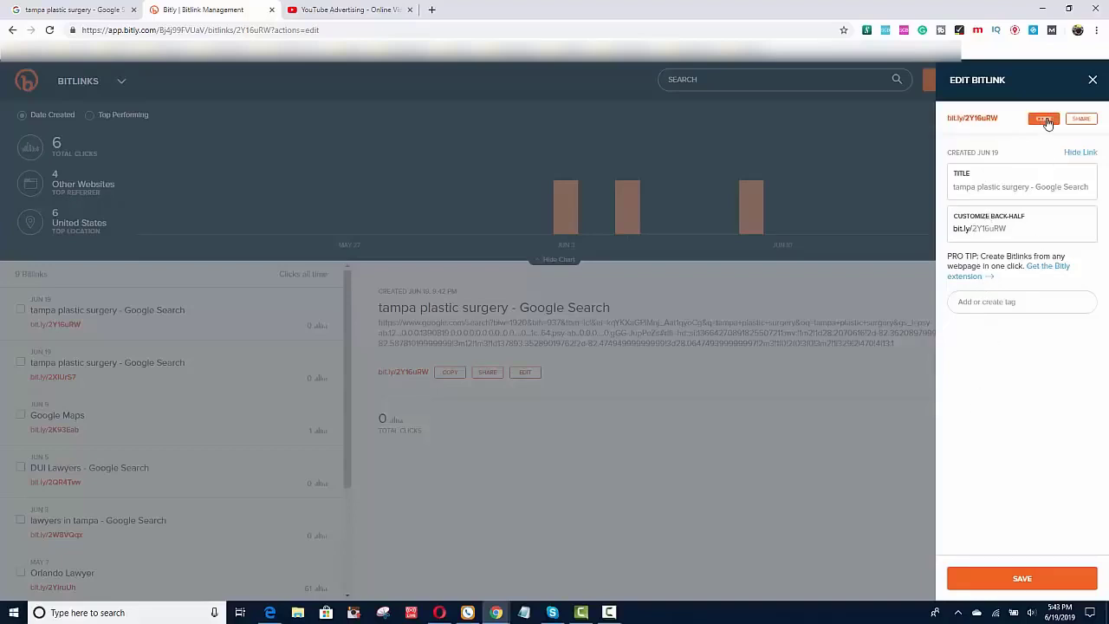
# Step: Move from the YouTube Advertising tab to Whitespark's Google Review Link Generator page
pyautogui.click(381, 10)
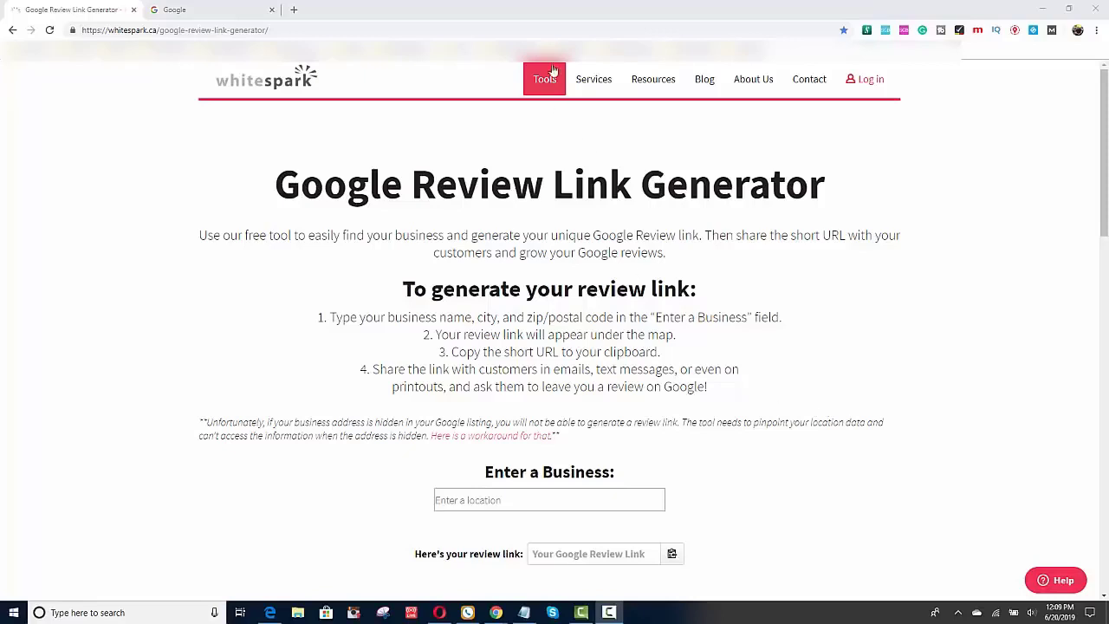
# Step: Dismiss the Whitespark tools overview to reach the Enter a Business field
pyautogui.moveTo(551, 79)
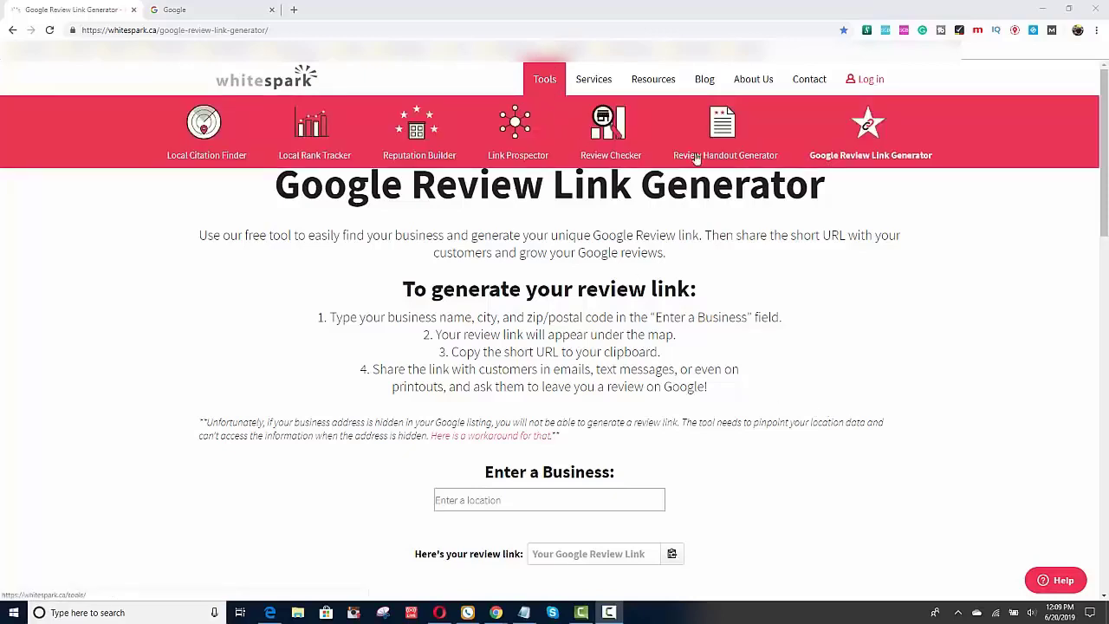
pyautogui.click(873, 153)
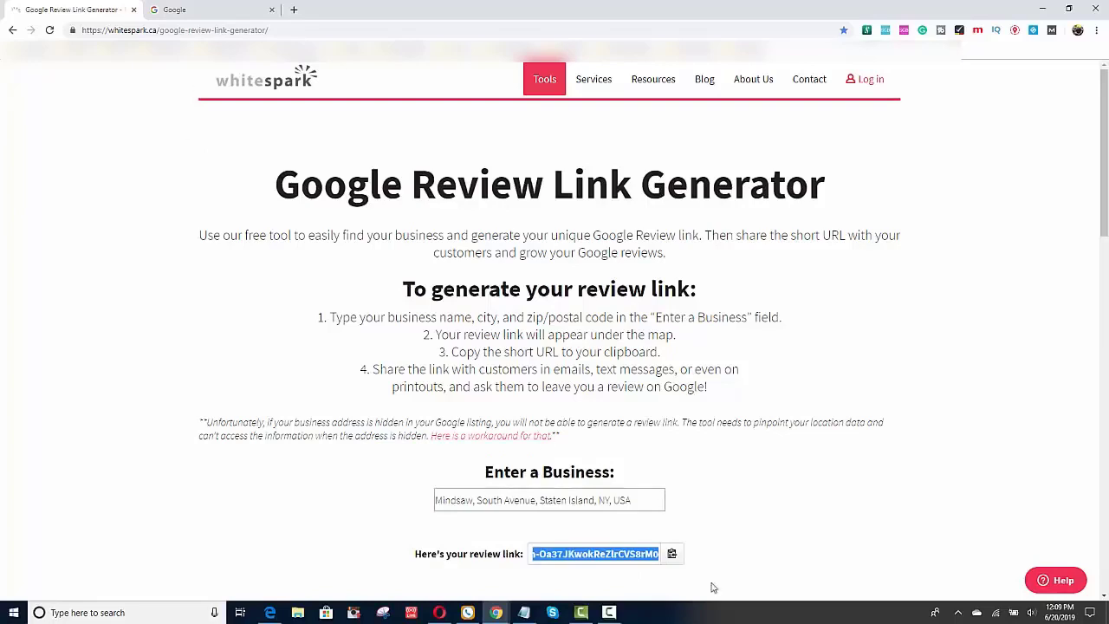
# Step: Switch to the Google tab and select its web address to begin the Mindsaw search
pyautogui.click(178, 10)
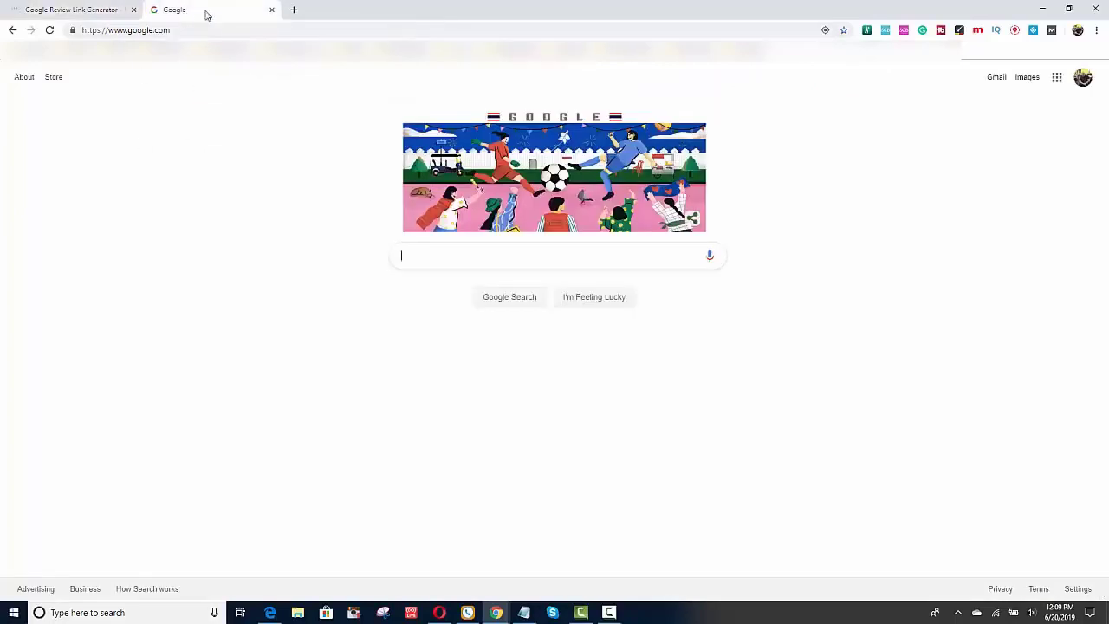
pyautogui.click(222, 30)
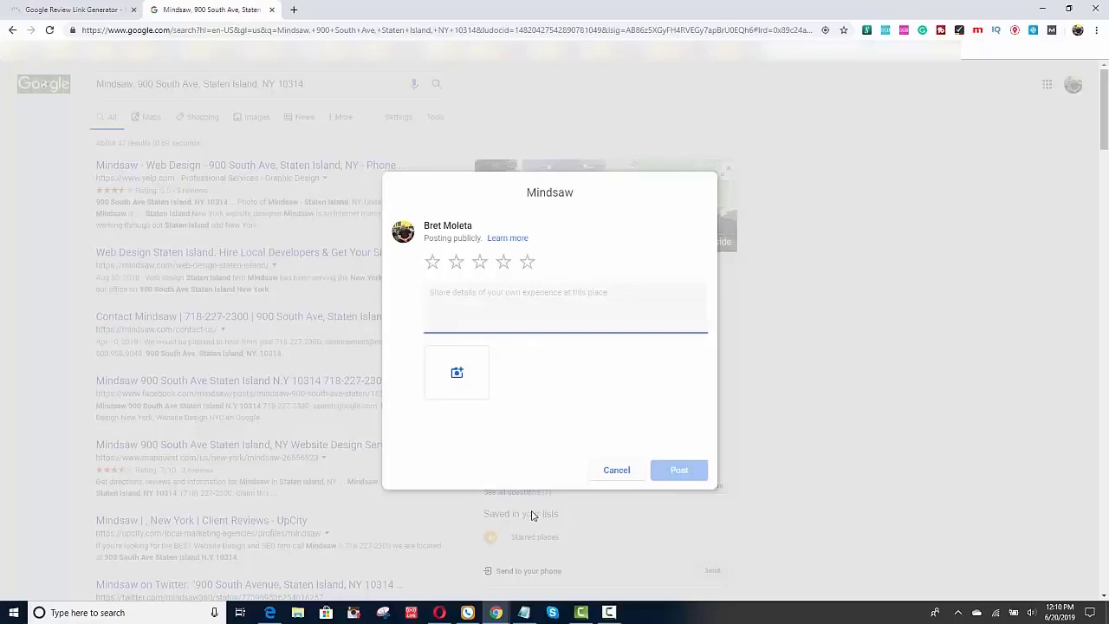
# Step: Bring up the Notepad review draft and place it beside the Mindsaw review form
pyautogui.moveTo(523, 613)
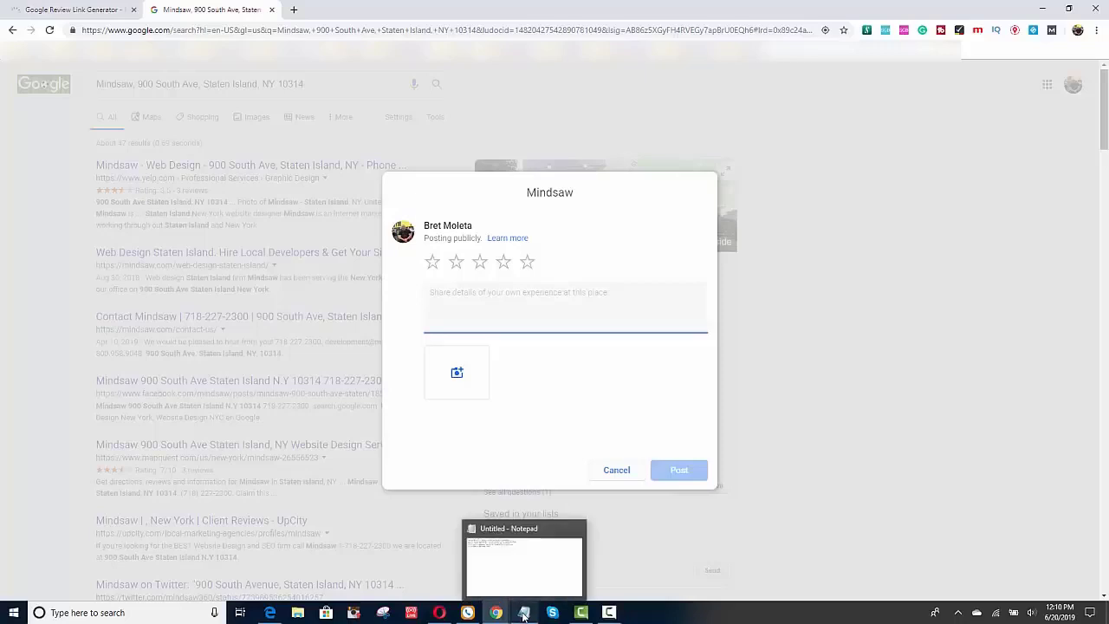
pyautogui.click(525, 577)
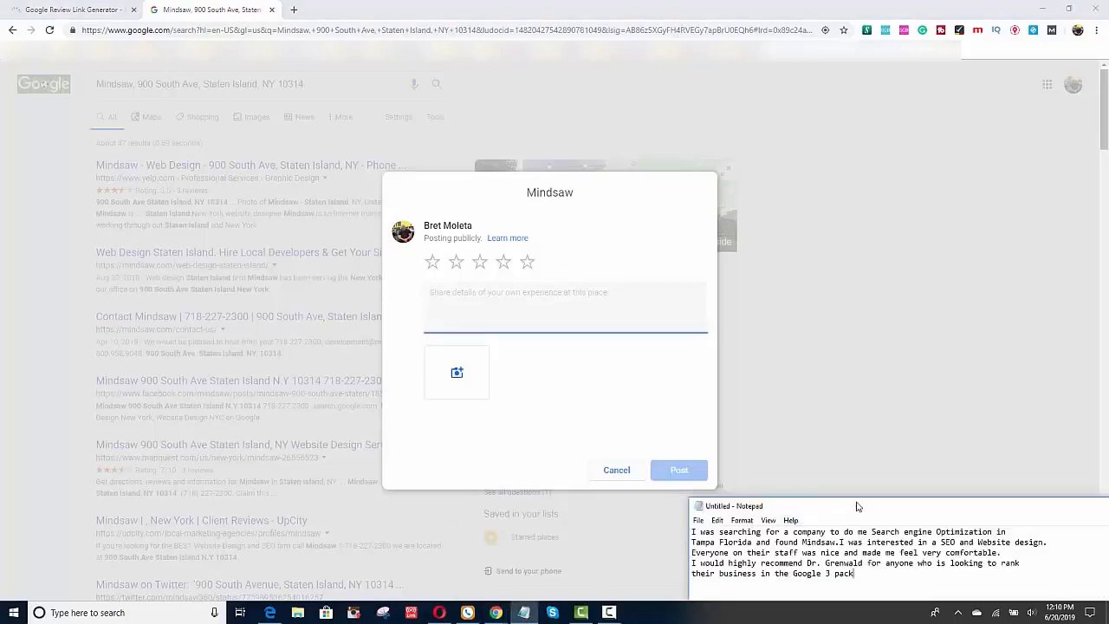
pyautogui.moveTo(857, 506); pyautogui.dragTo(808, 176)
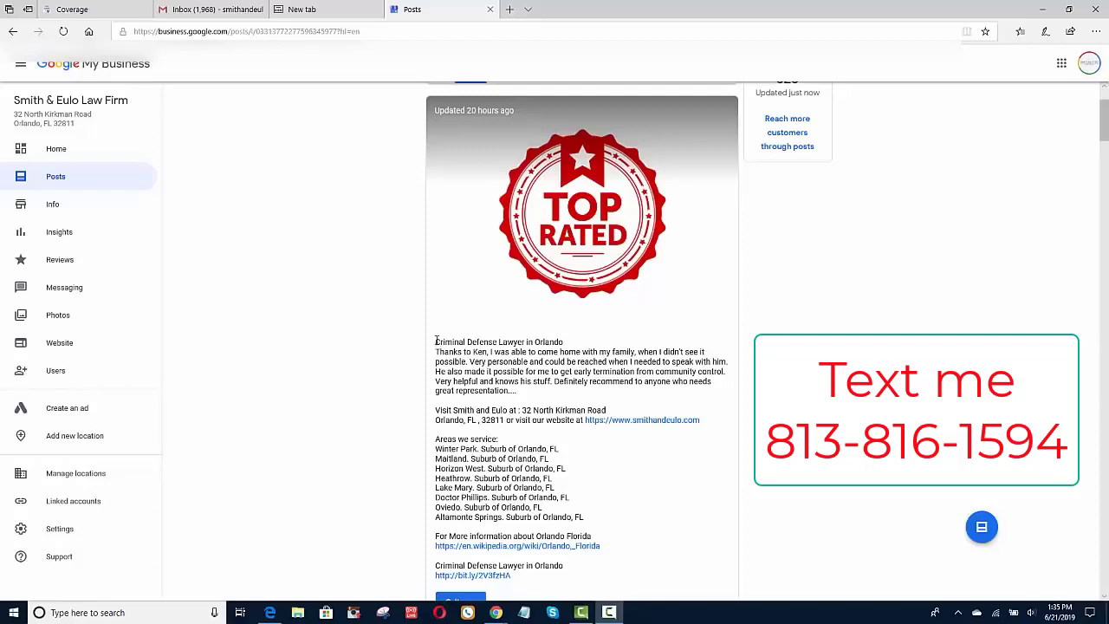
pyautogui.moveTo(436, 341); pyautogui.dragTo(565, 342)
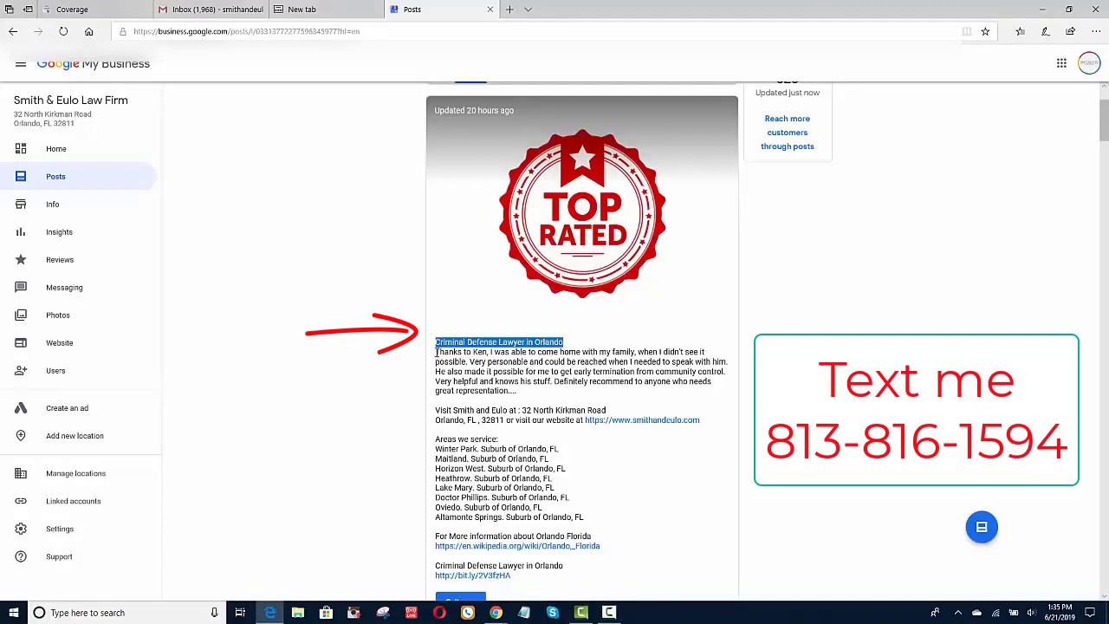
pyautogui.moveTo(436, 352); pyautogui.dragTo(515, 392)
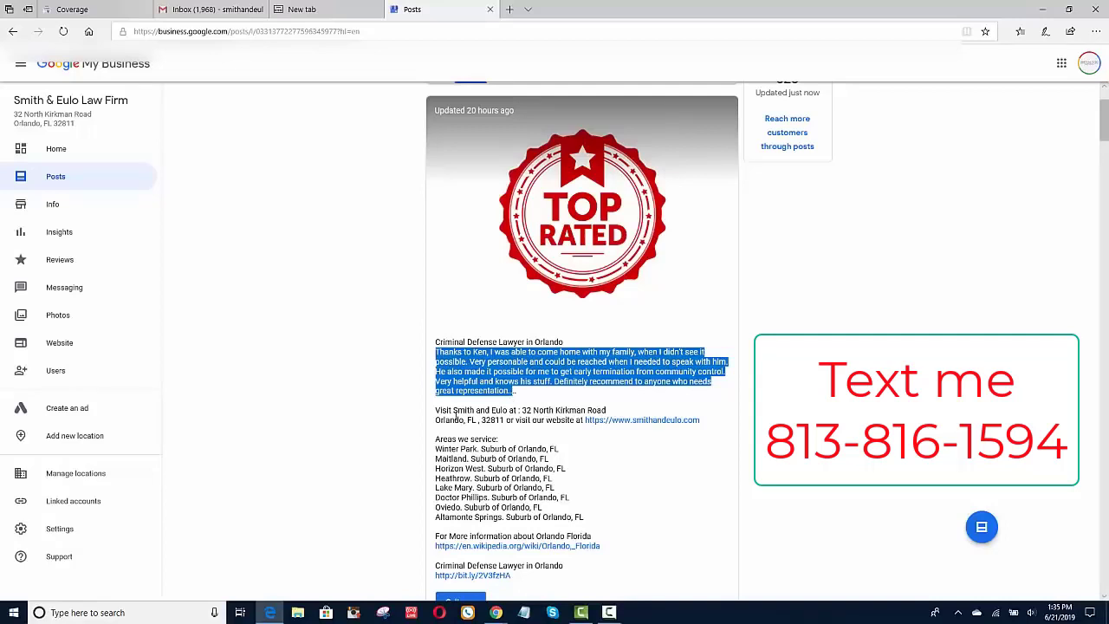
pyautogui.click(438, 407)
pyautogui.moveTo(438, 407); pyautogui.dragTo(591, 424)
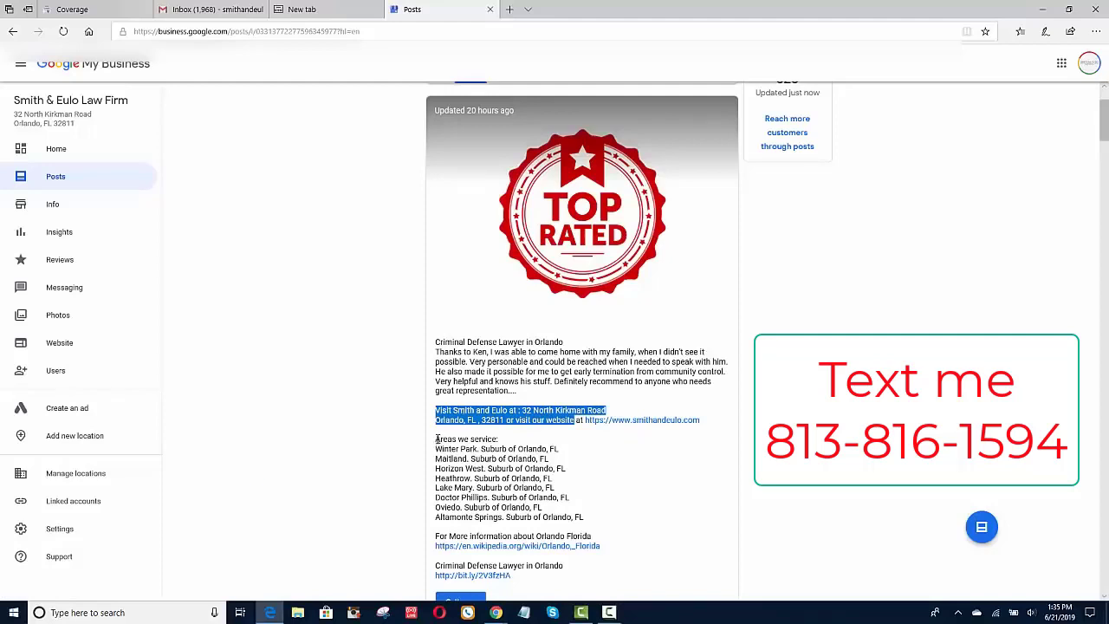
pyautogui.moveTo(437, 439); pyautogui.dragTo(588, 519)
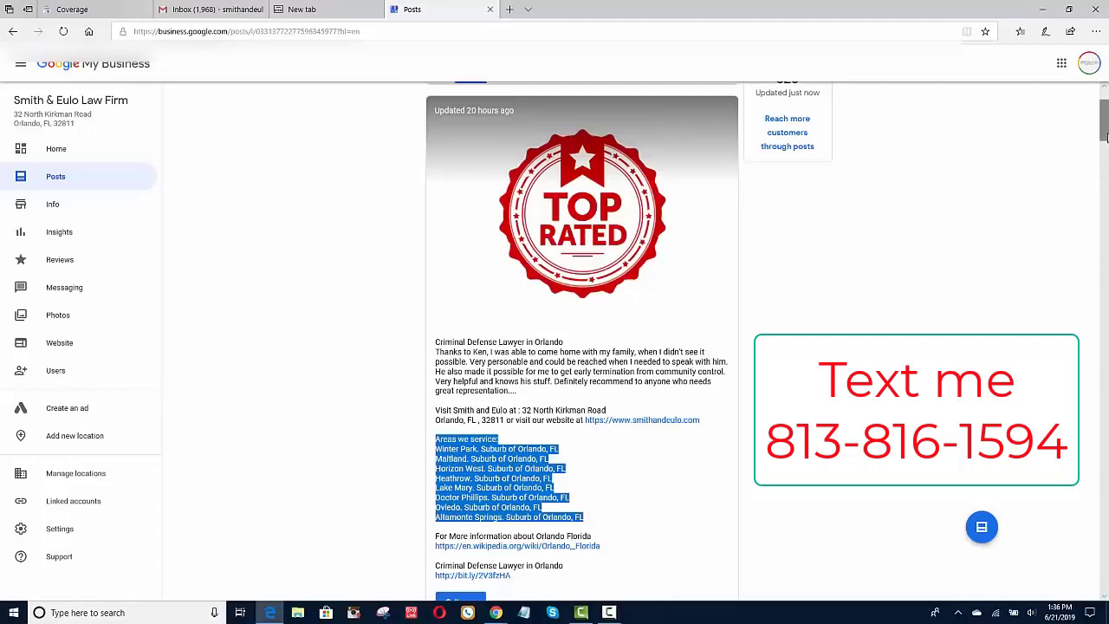
pyautogui.scroll(-1, 1105, 138)
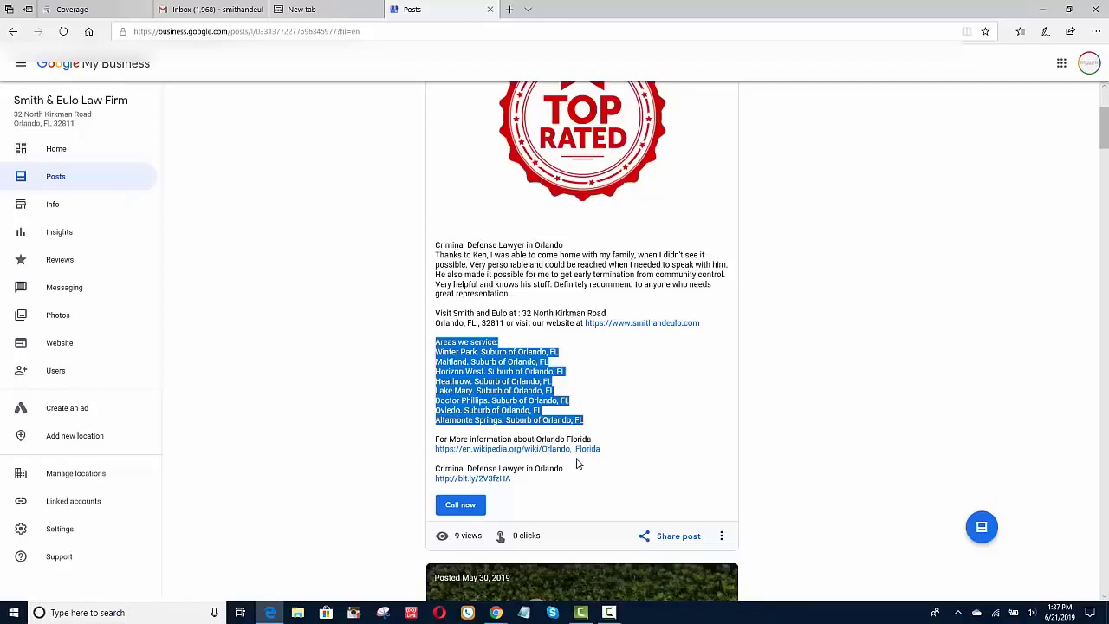
pyautogui.click(631, 482)
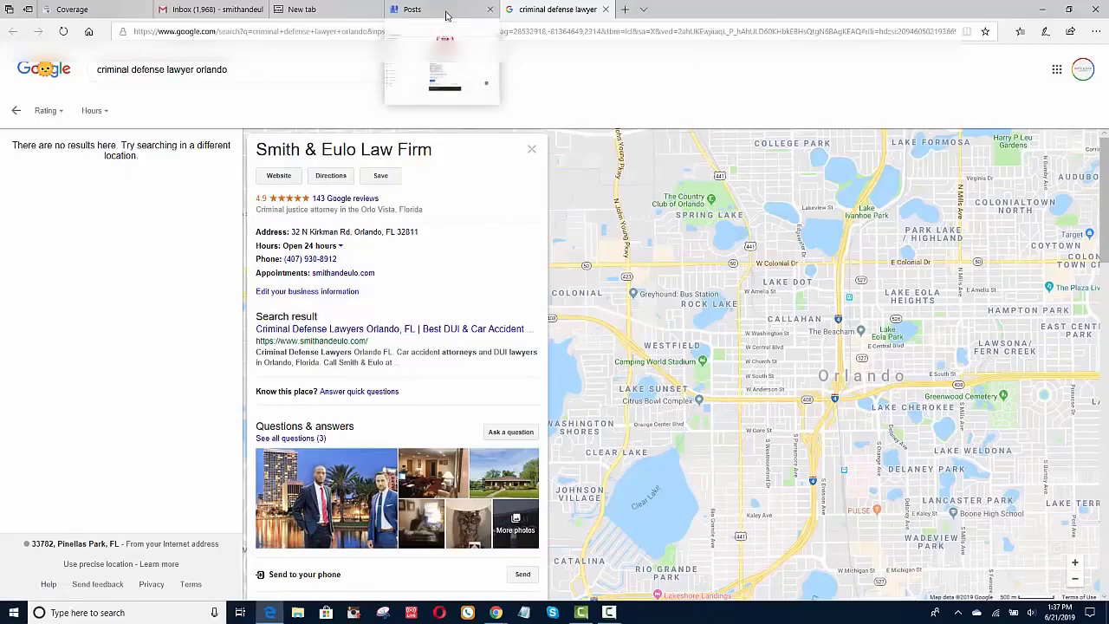
# Step: Switch tabs to the 'smith and eulo' results showing the firm's 4.9-star, 143-review profile
pyautogui.click(446, 15)
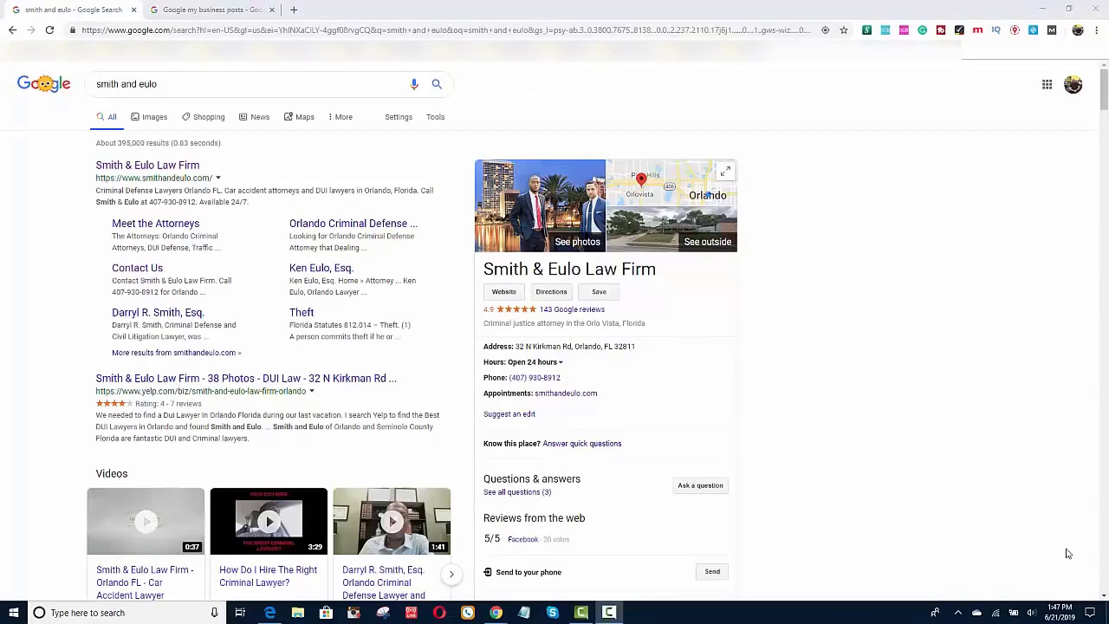
# Step: Close the search suggestions and scroll the knowledge panel to the firm's 'Top Rated' post card
pyautogui.moveTo(196, 85); pyautogui.dragTo(94, 78)
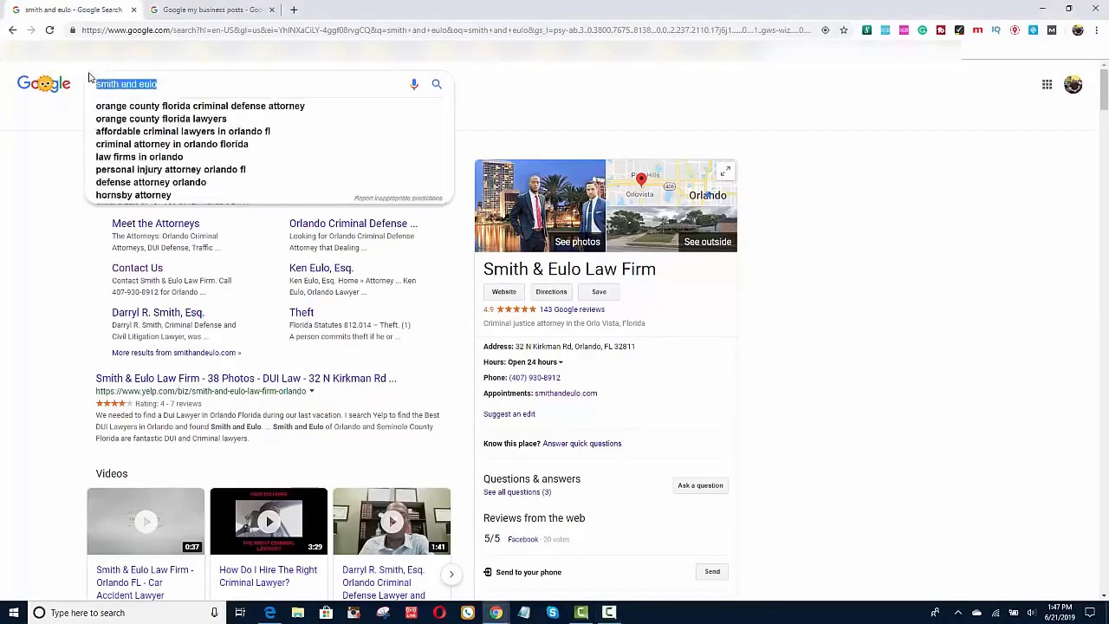
pyautogui.click(844, 258)
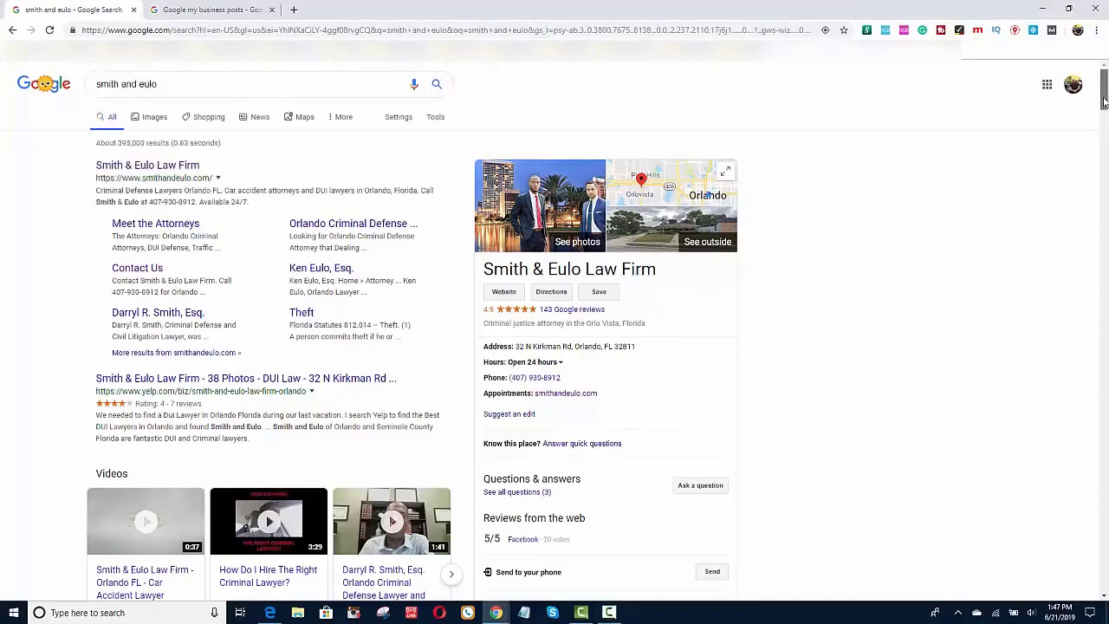
pyautogui.moveTo(1104, 94); pyautogui.dragTo(1104, 131)
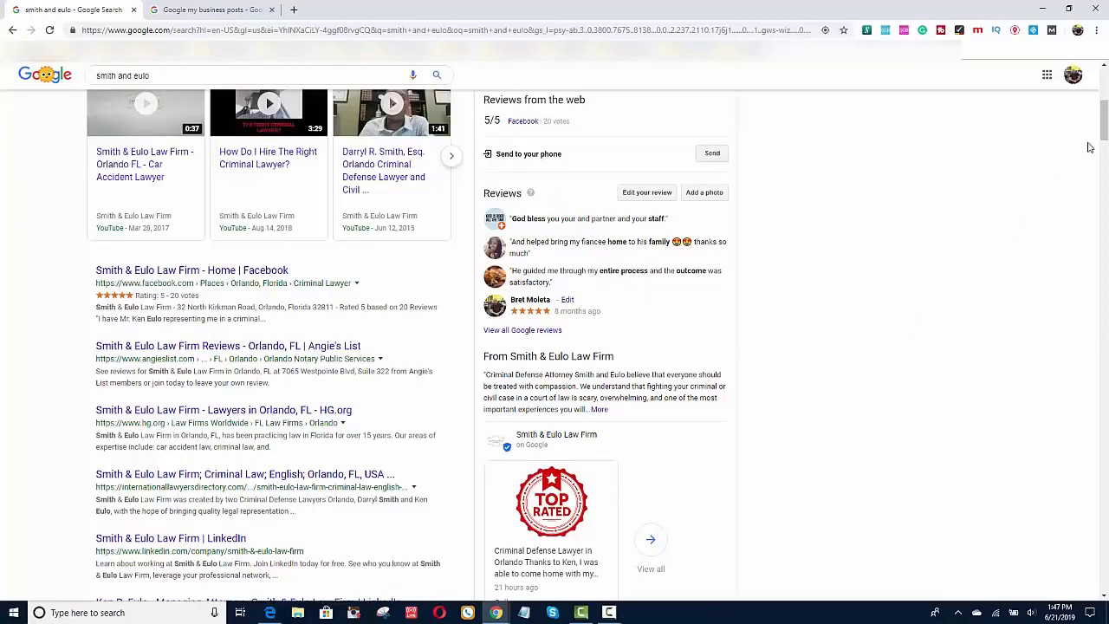
pyautogui.moveTo(1103, 139)
pyautogui.mouseDown()
pyautogui.moveTo(1103, 100)
pyautogui.moveTo(1103, 139)
pyautogui.mouseUp()
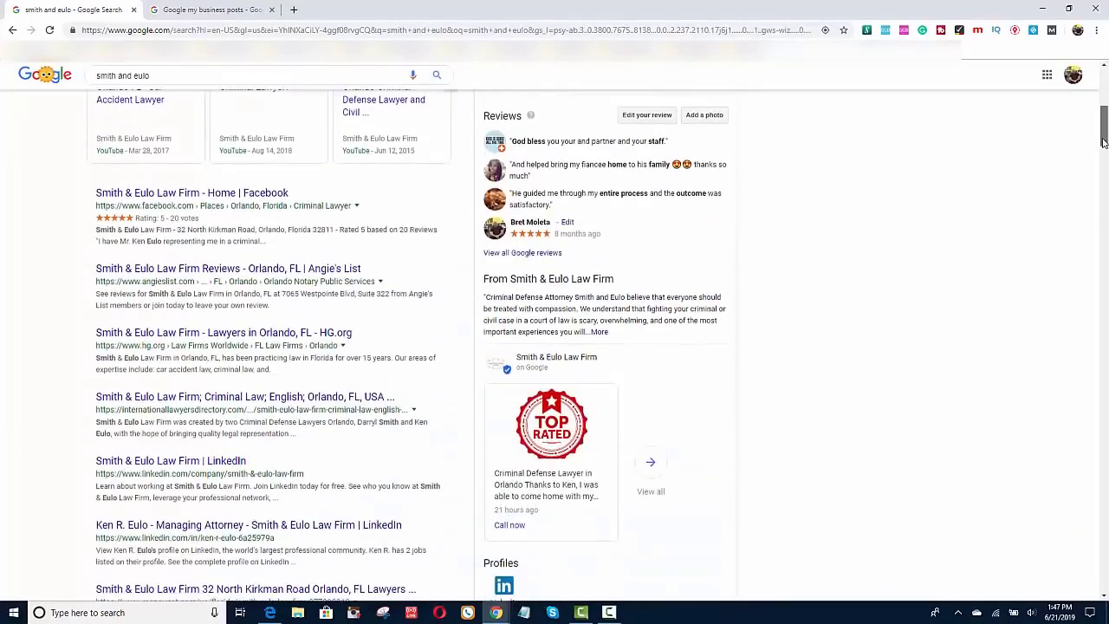
# Step: Open the Top Rated post in full, scroll through it, and highlight the 'Criminal Defense Lawyer in Orlando' line
pyautogui.click(553, 488)
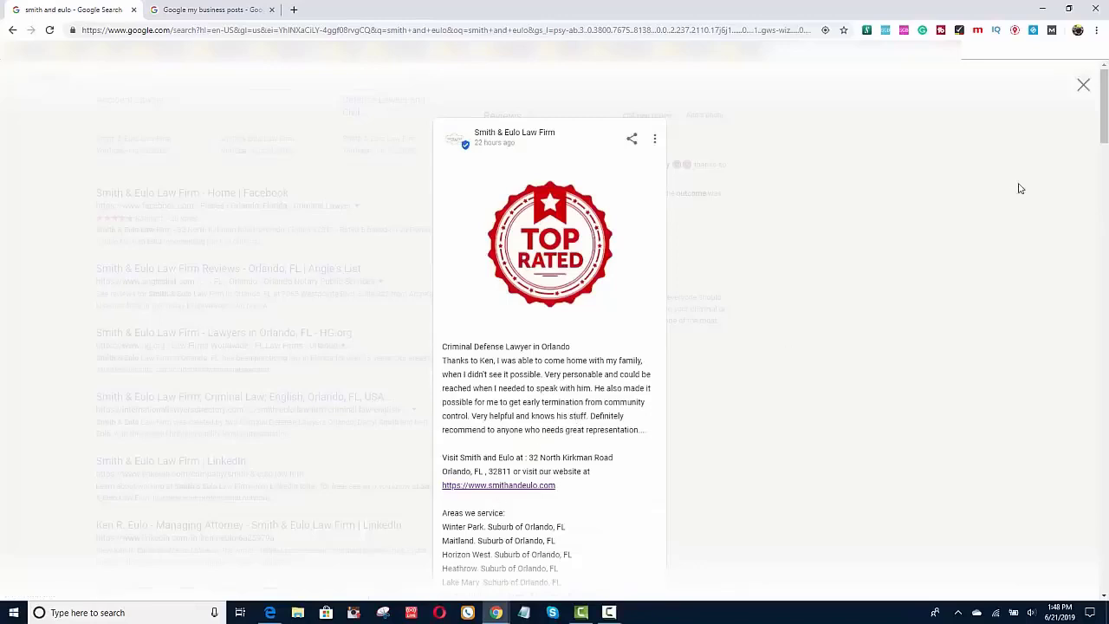
pyautogui.scroll(-1, 1105, 149)
pyautogui.scroll(-2, 1105, 149)
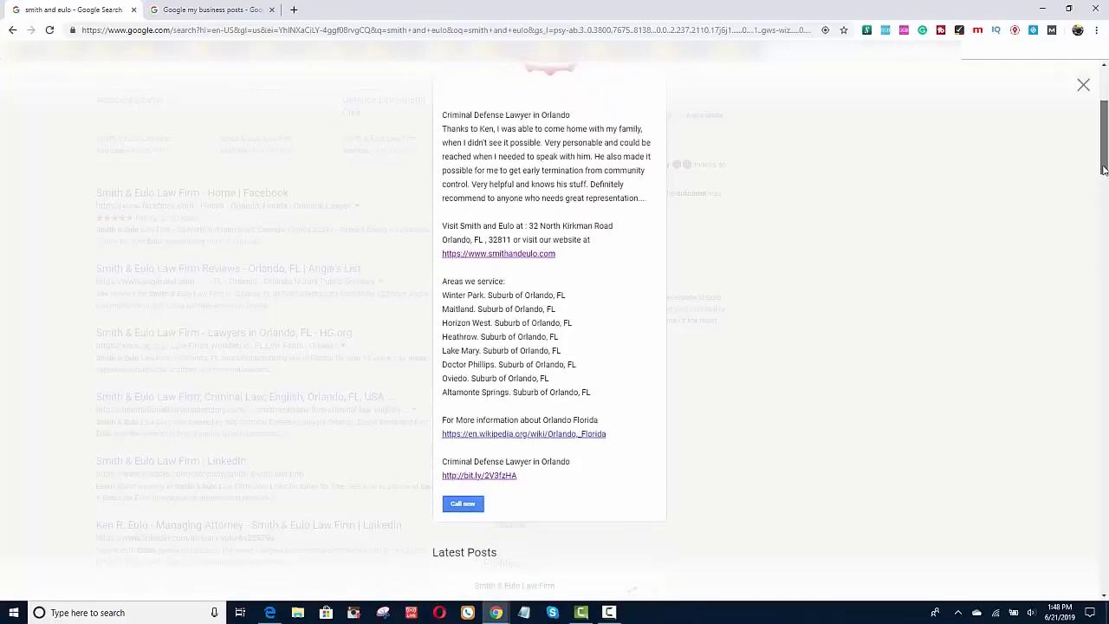
pyautogui.moveTo(1104, 170)
pyautogui.mouseDown()
pyautogui.moveTo(1103, 141)
pyautogui.moveTo(1103, 163)
pyautogui.mouseUp()
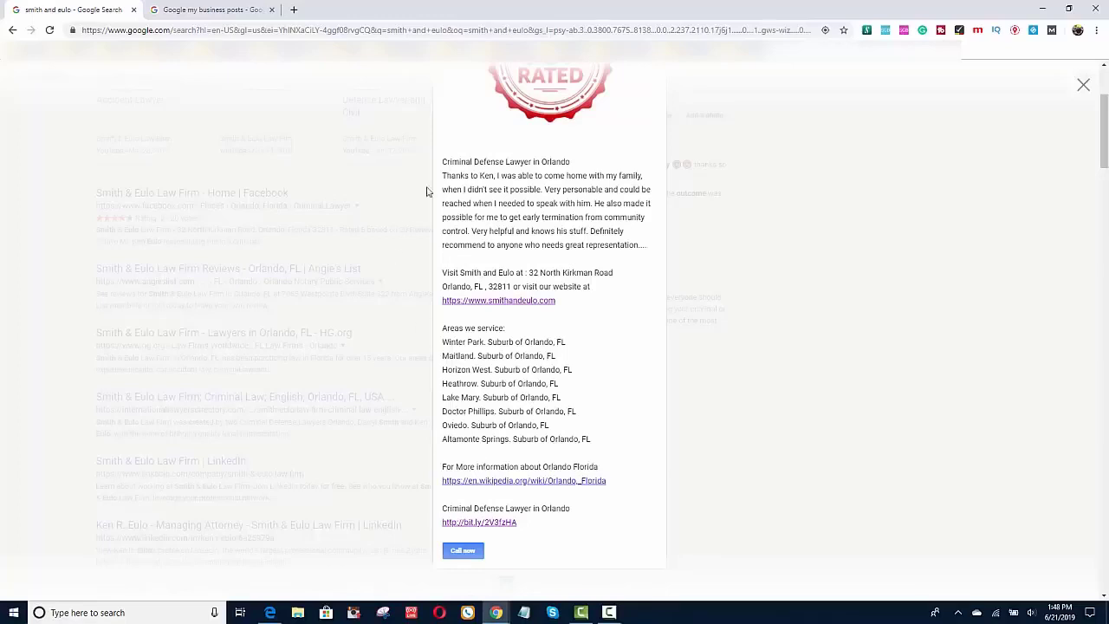
pyautogui.moveTo(443, 163); pyautogui.dragTo(591, 164)
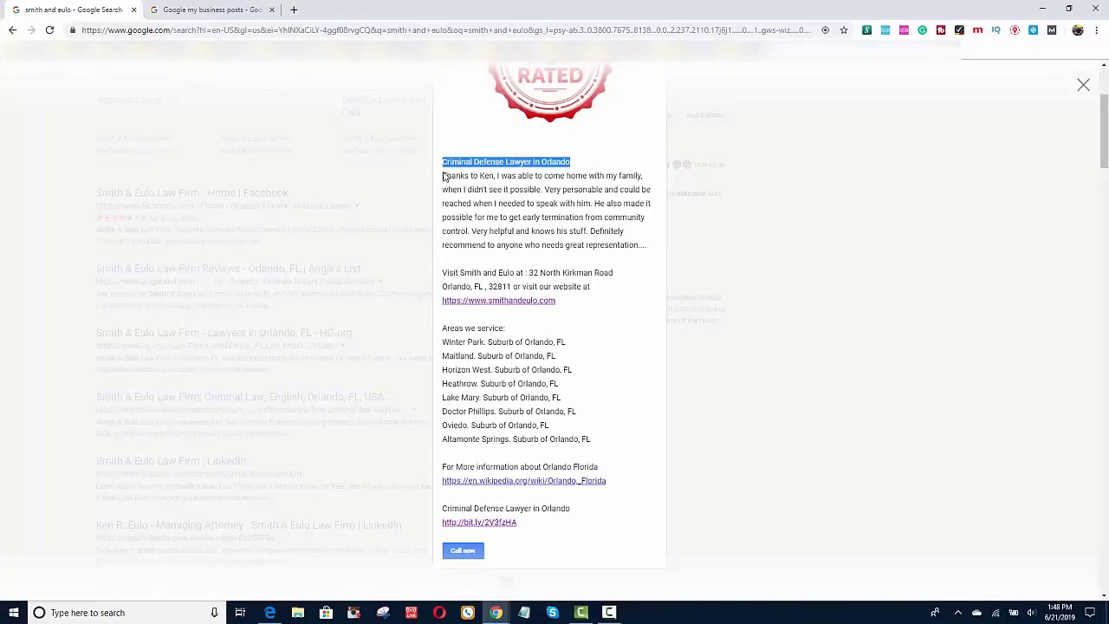
# Step: Select the client testimonial paragraph, from 'Thanks' to its end, beneath the post heading
pyautogui.moveTo(443, 176); pyautogui.dragTo(644, 256)
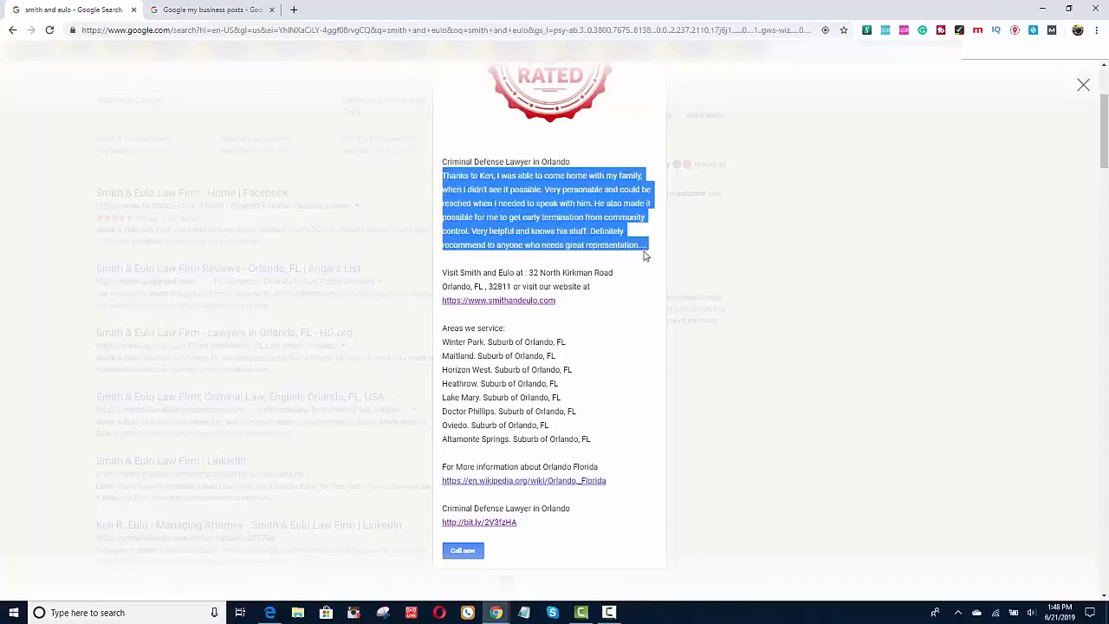